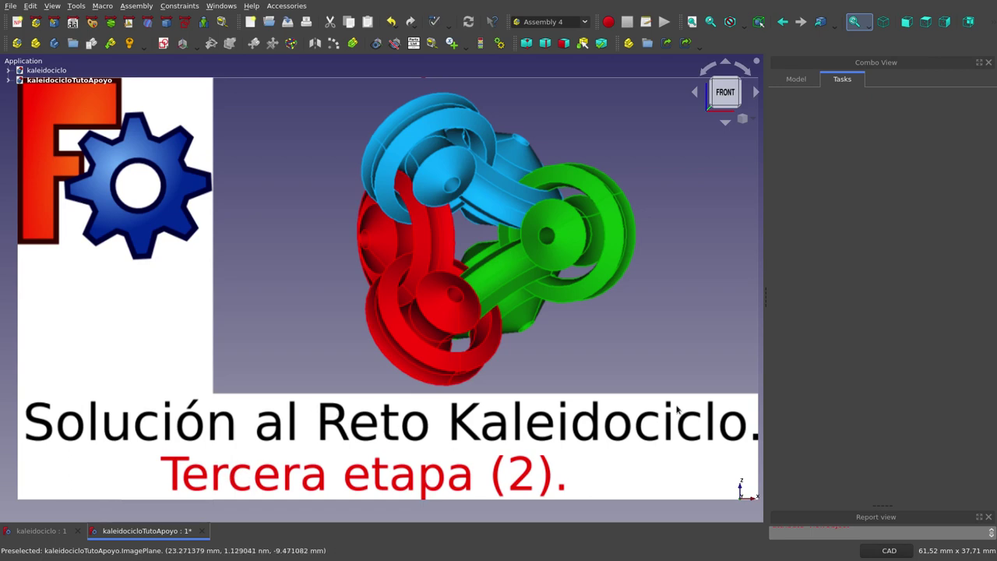
Expand kaleidocicloTutoApoyo and show trianguloMaestro and paraElPrimerLCS alongside central in the 3D view.
left_click(8, 81)
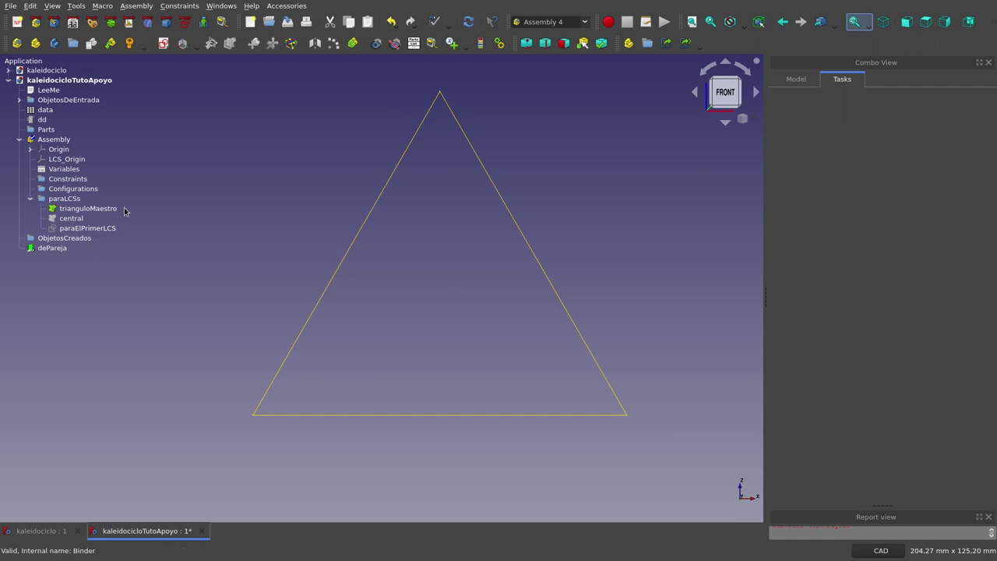
left_click(93, 210)
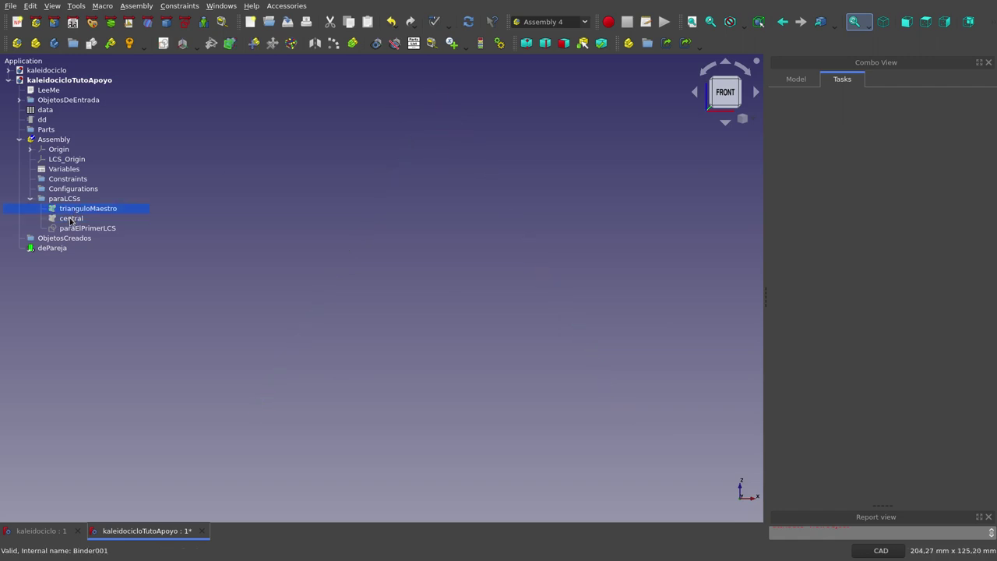
left_click(72, 219)
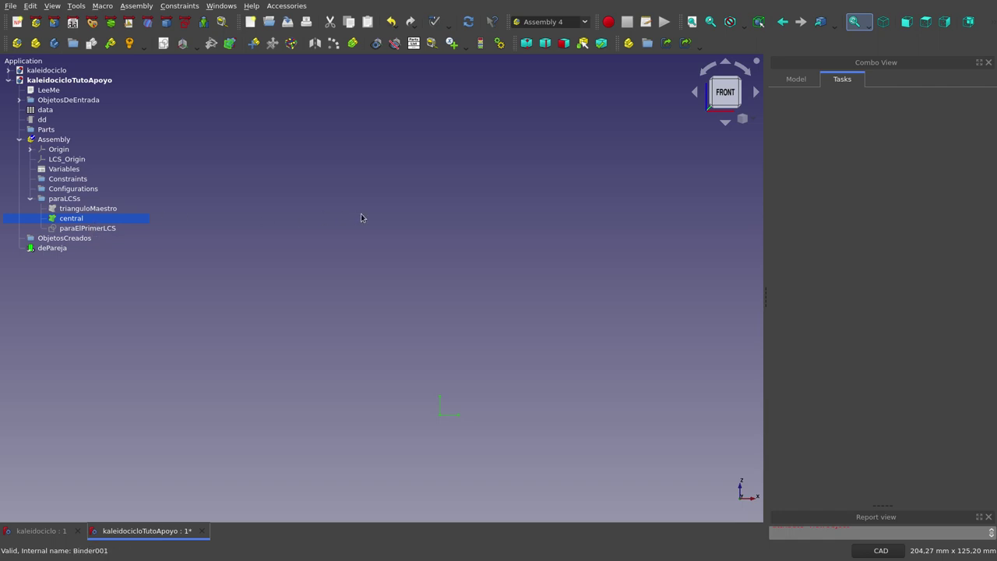
left_click(78, 209)
key("space")
left_click(76, 229)
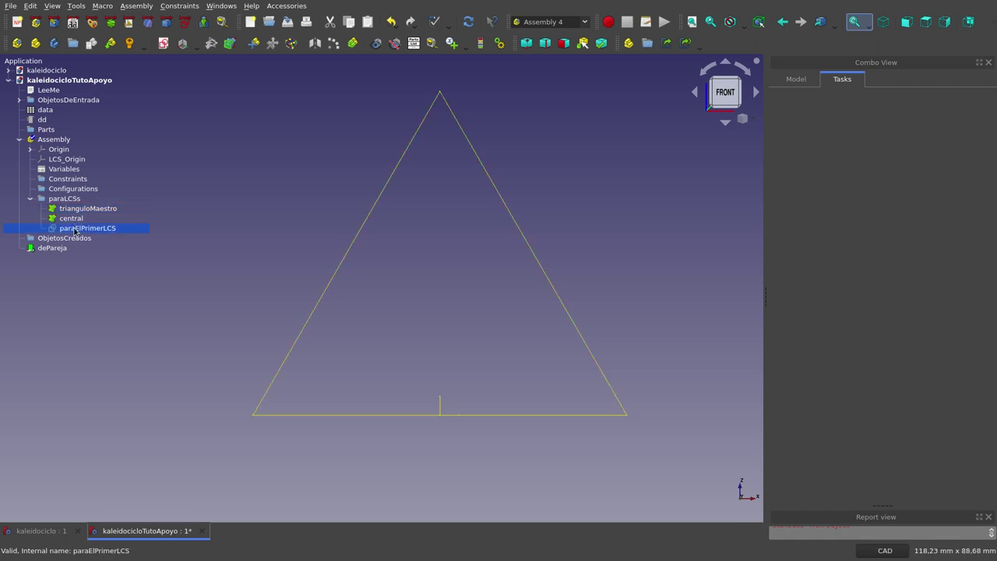
key("space")
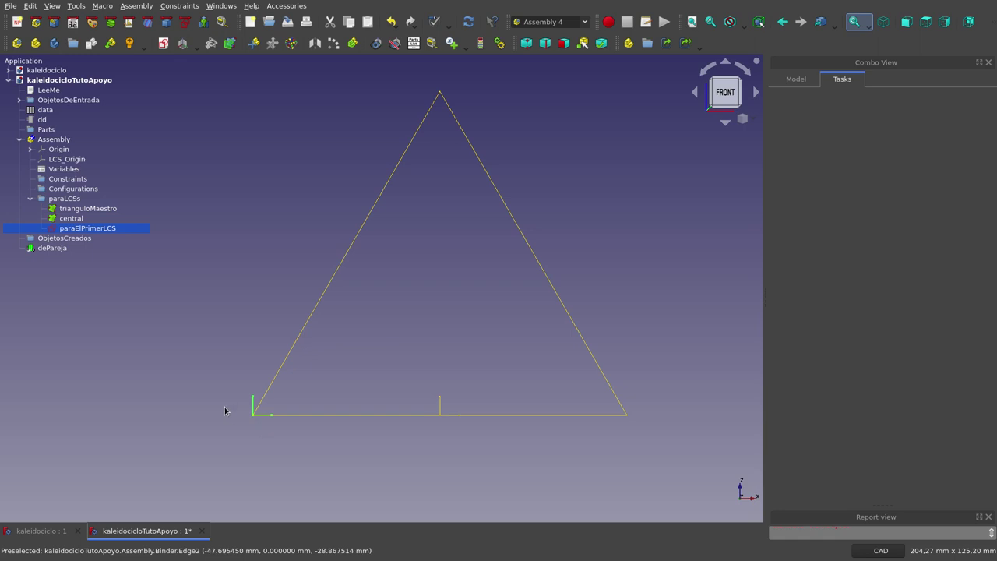
Undo an accidental delete, then hide trianguloMaestro and central, leaving paraElPrimerLCS selected.
left_click(84, 209, "ctrl")
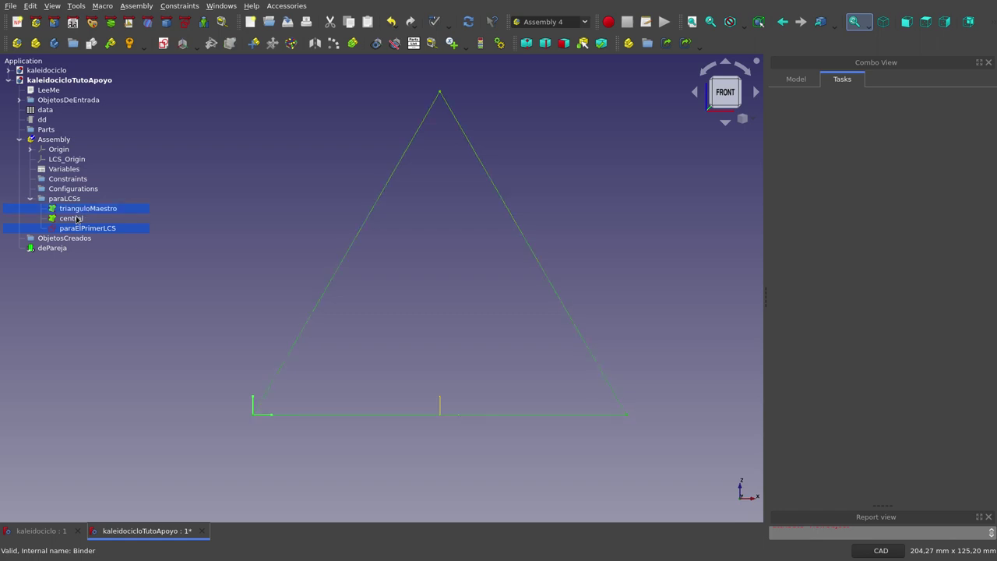
left_click(74, 220, "ctrl")
key("Delete")
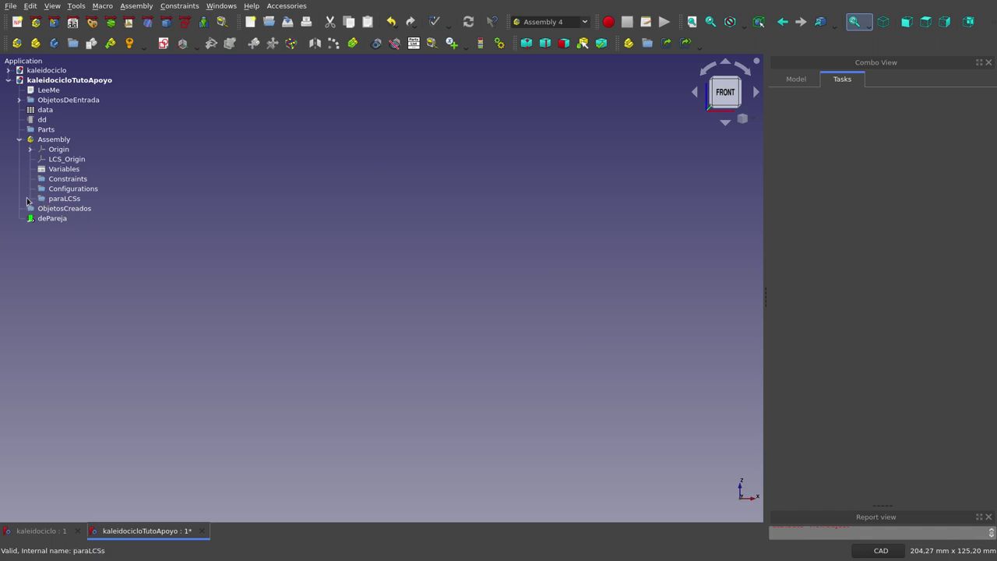
key("ctrl+z")
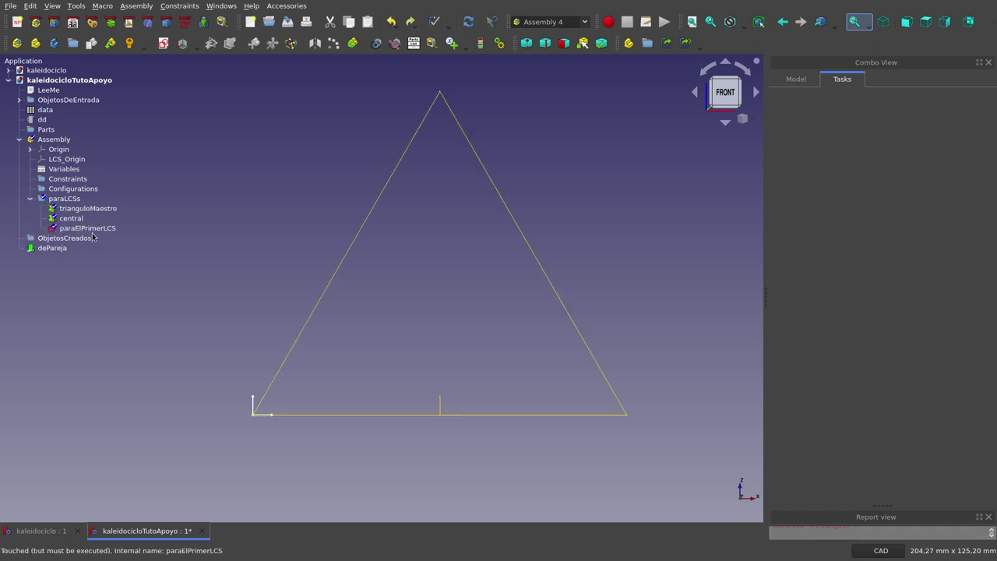
left_click(76, 208)
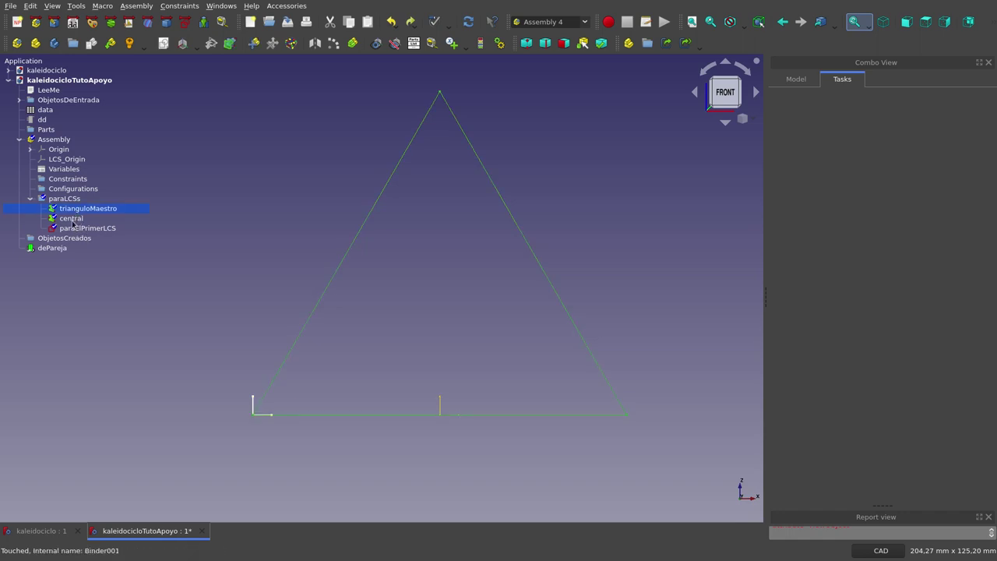
left_click(72, 219, "ctrl")
key("space")
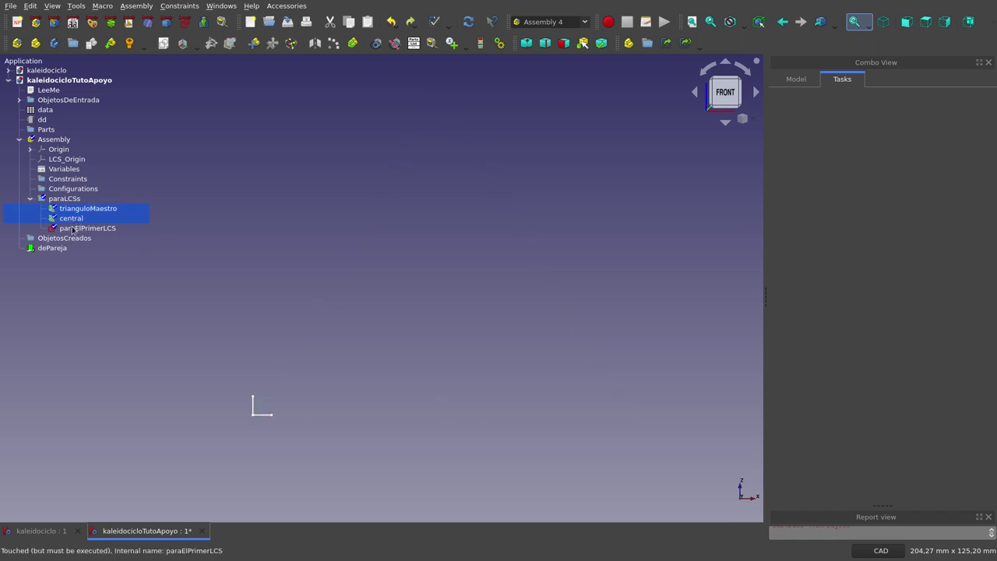
left_click(76, 228)
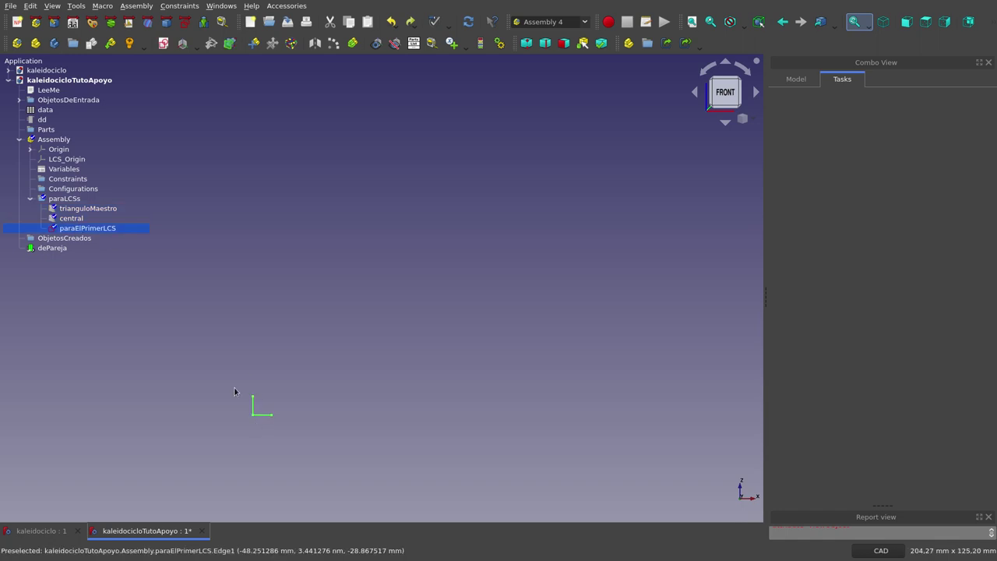
Create an Asm4 LCS named primero inside the Assembly.
left_click(51, 139)
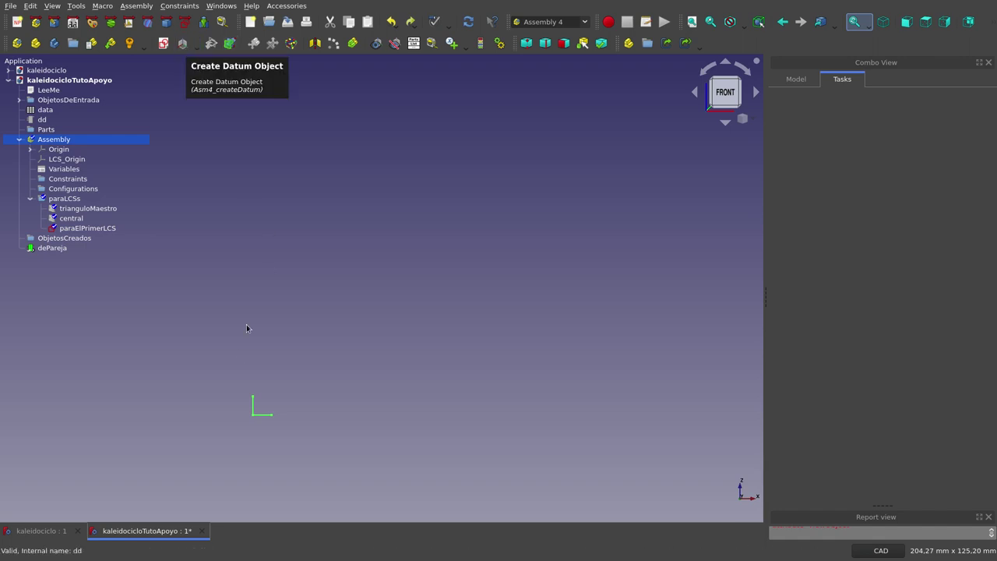
scroll(243, 440, "up", 5)
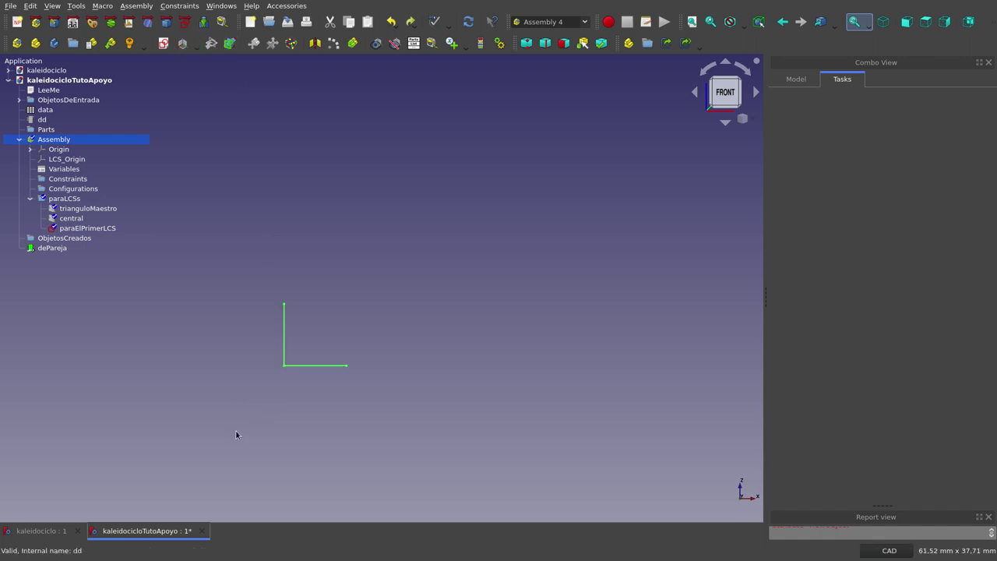
left_click(207, 169)
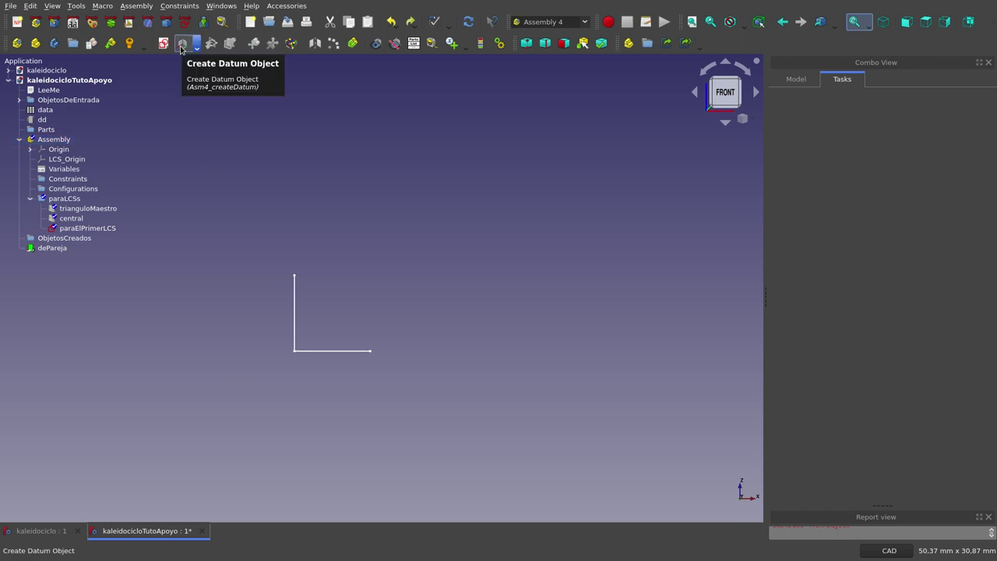
left_click(181, 44)
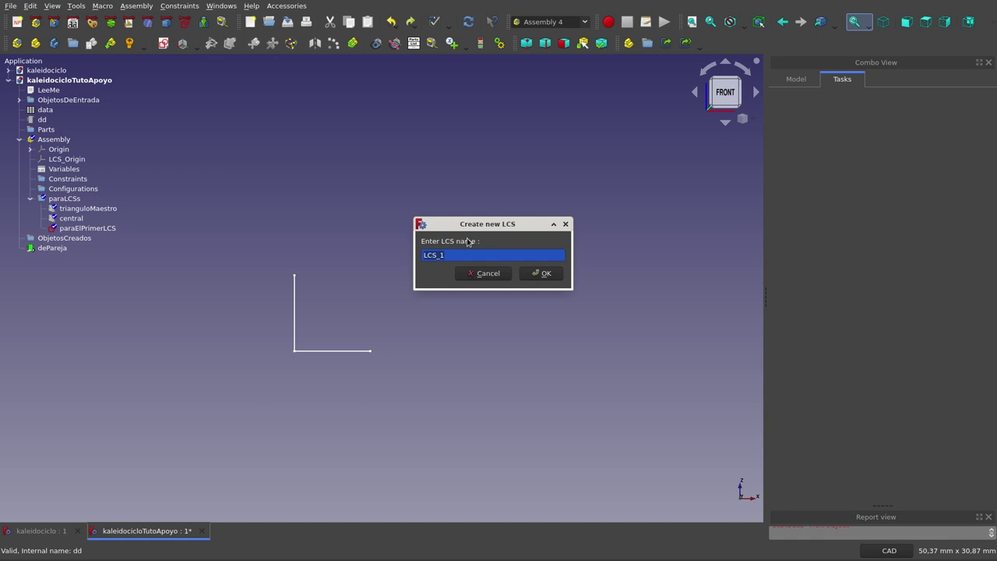
type("primero")
left_click(543, 273)
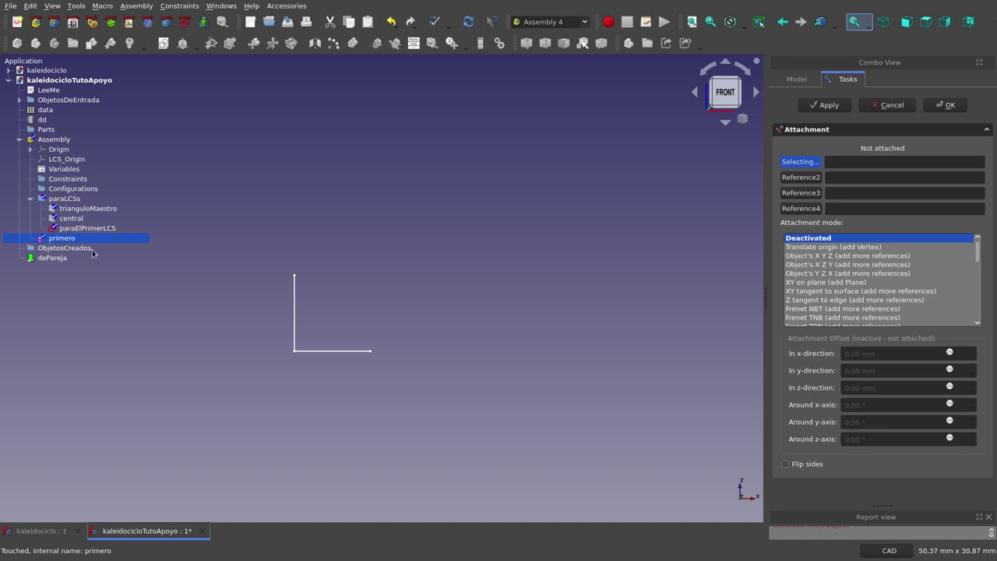
Attach primero to paraElPrimerLCS's corner, horizontal-end and top vertices using Align O-X-Y.
left_click(294, 352)
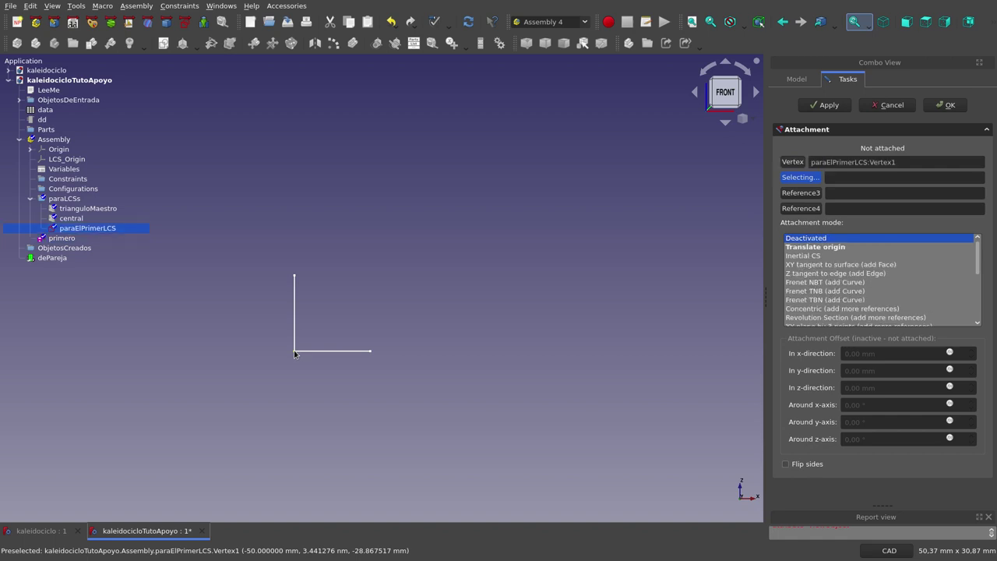
left_click(369, 352)
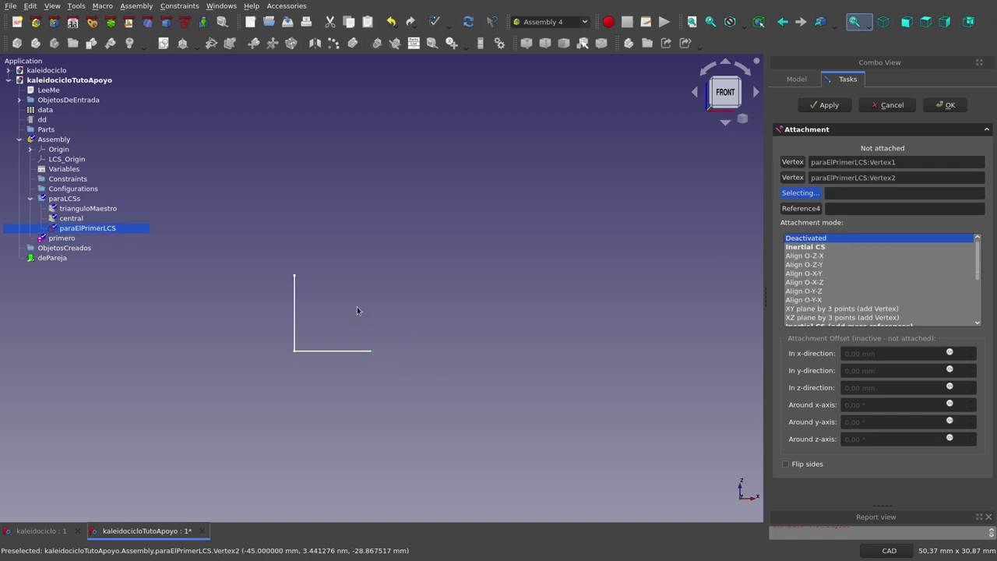
left_click(294, 277)
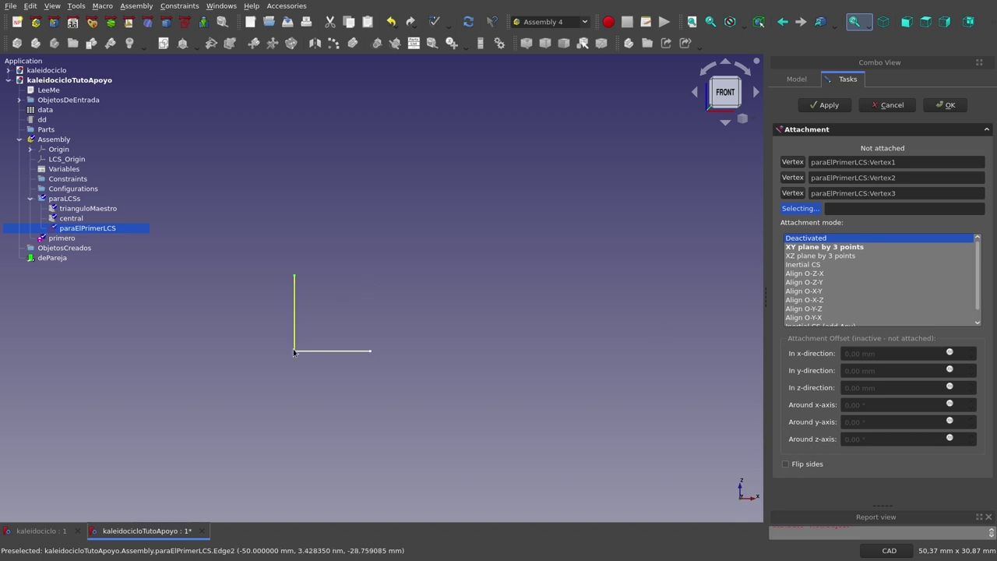
left_click(817, 291)
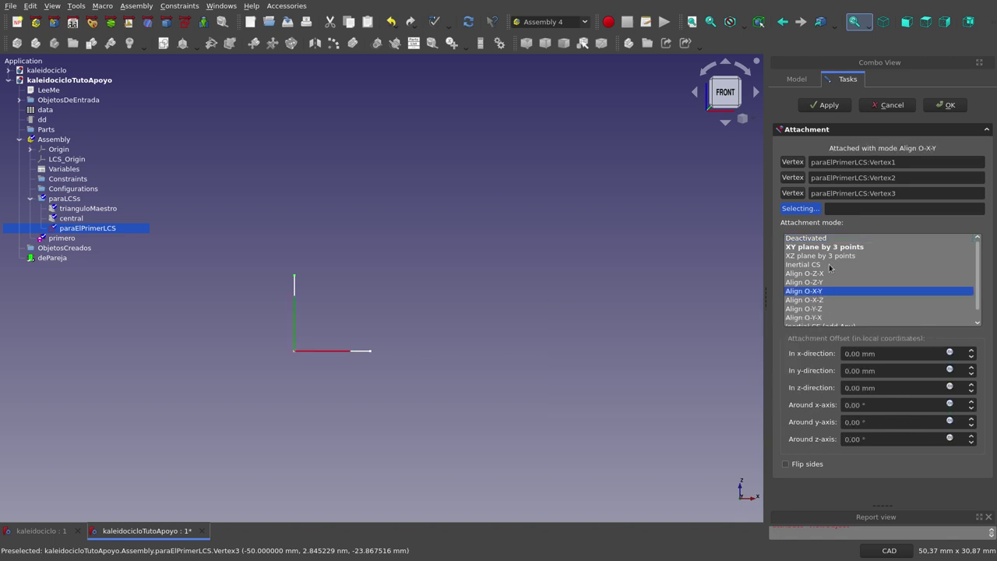
left_click(945, 104)
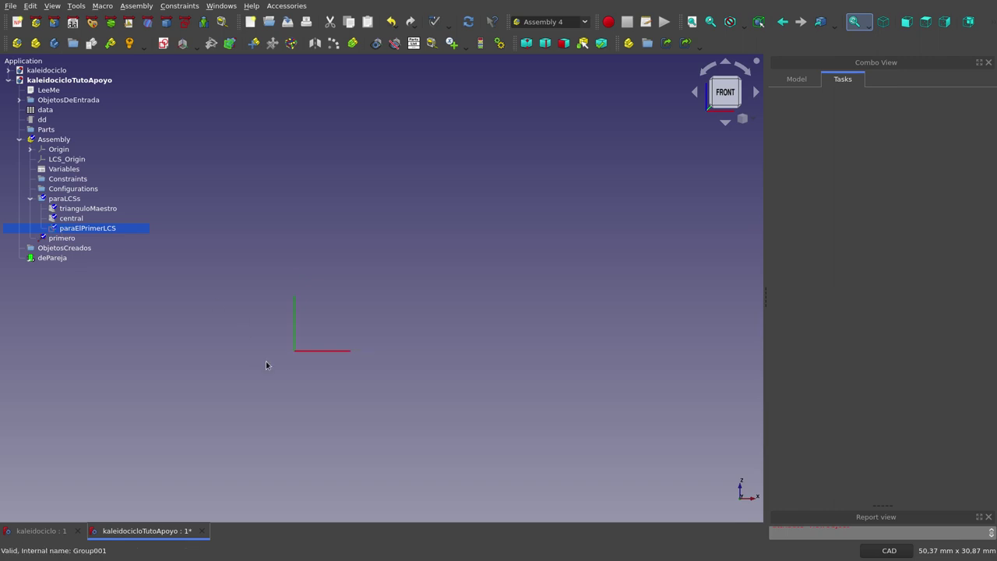
Orbit the view to see the primero axes in perspective.
middle_click_drag(276, 391, 268, 371)
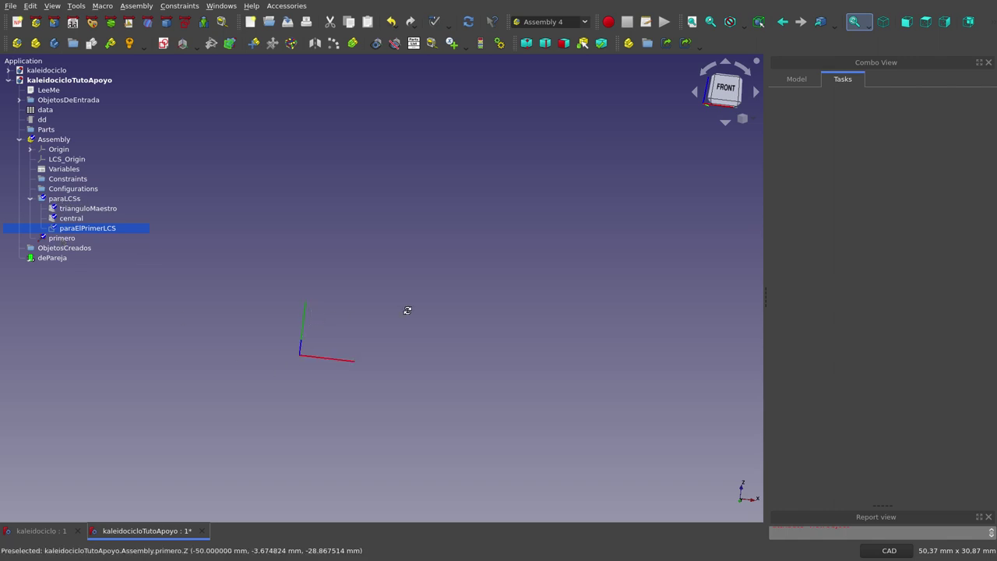
mouse_move(407, 310)
middle_mouse_down()
mouse_move(345, 304)
mouse_move(361, 300)
middle_mouse_up()
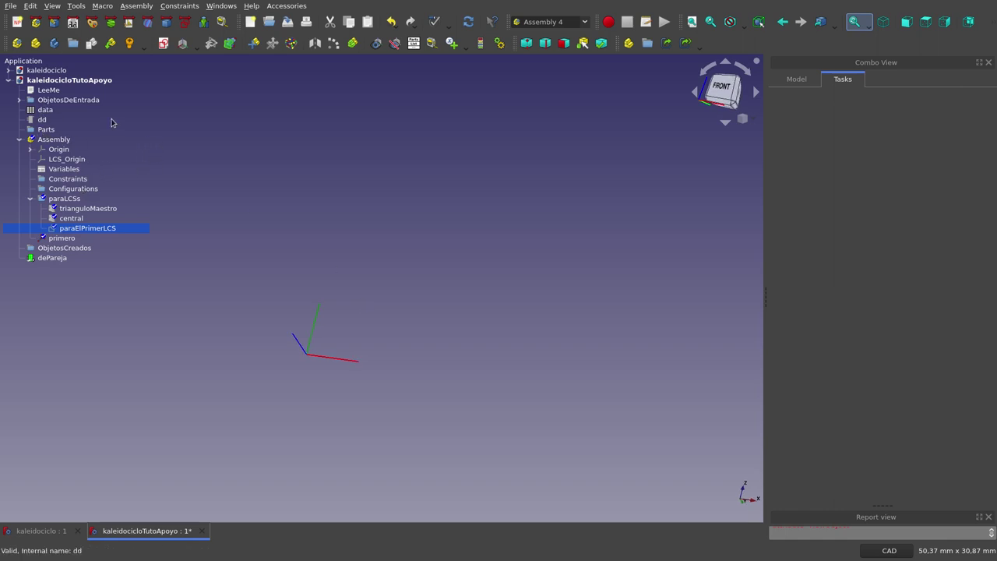
Create a new LCS named segundo inside the Assembly.
left_click(56, 139)
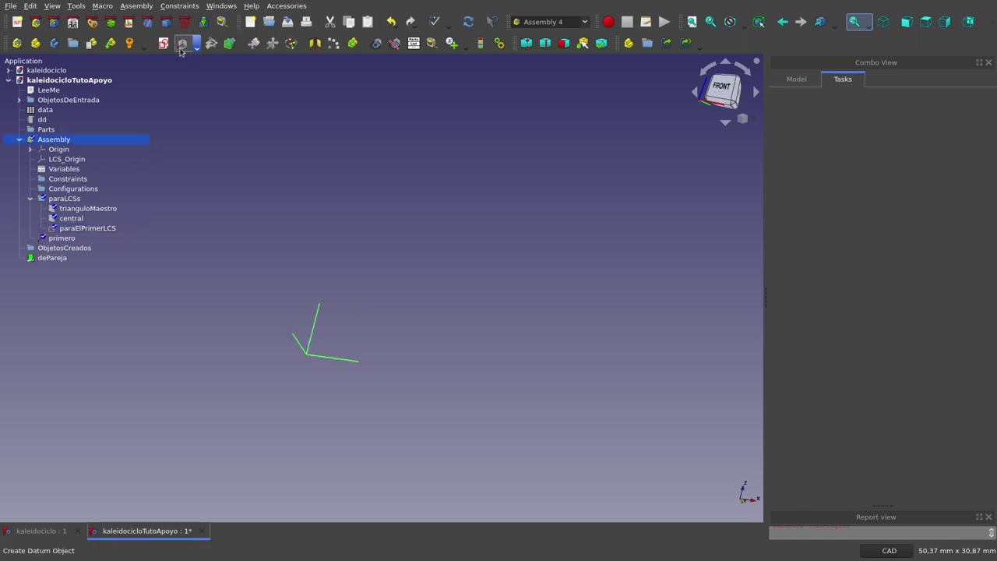
left_click(180, 46)
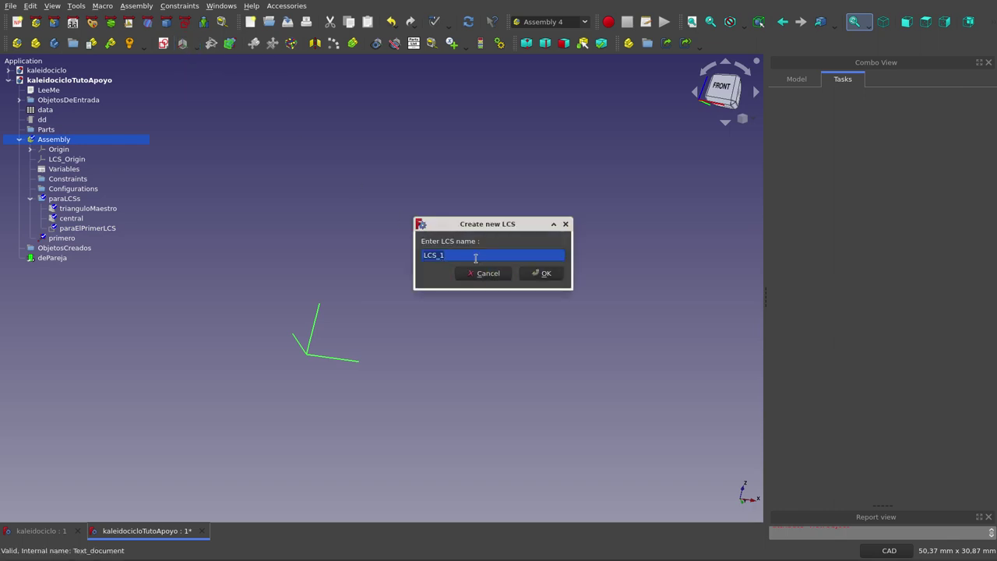
type("segundo")
left_click(539, 273)
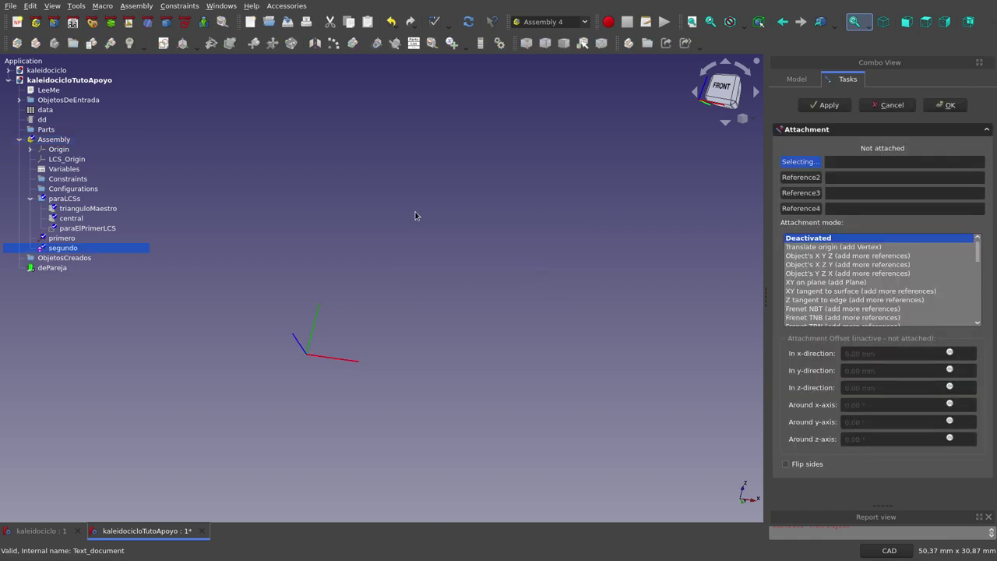
Attach segundo to primero in Object's X Z Y mode with X offset dd.ddMasterTrianguloLadoMitad.
left_click(67, 238)
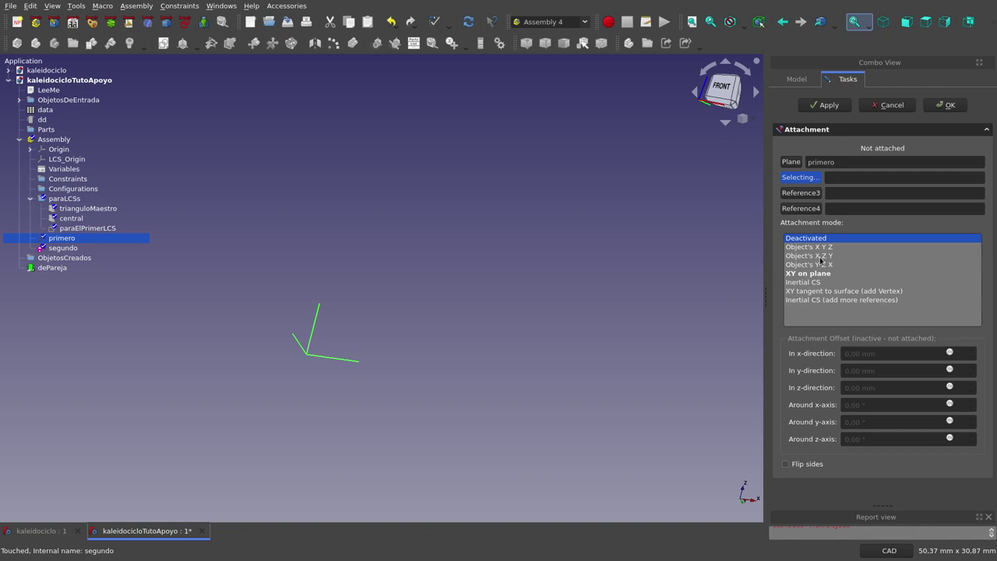
mouse_move(808, 255)
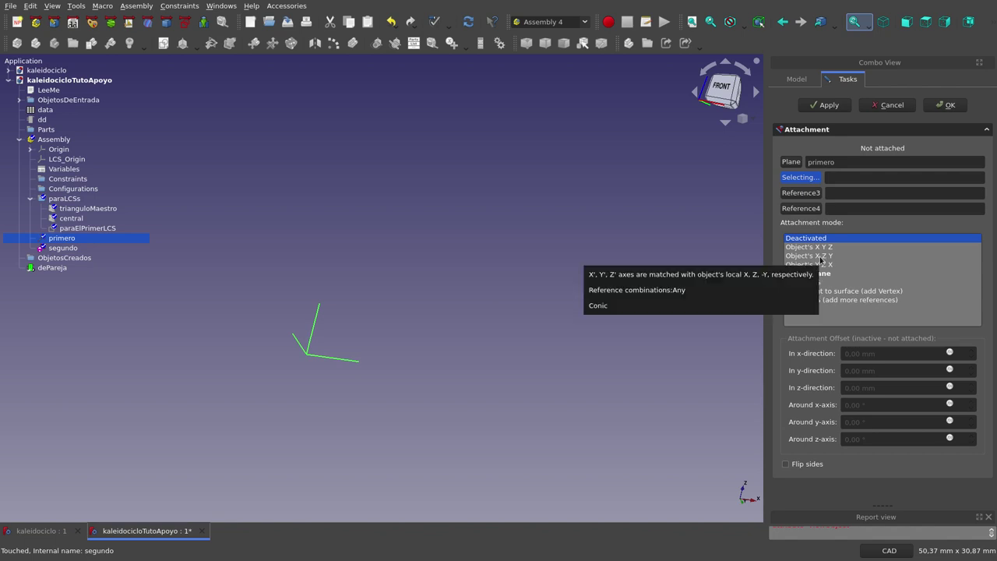
left_click(819, 260)
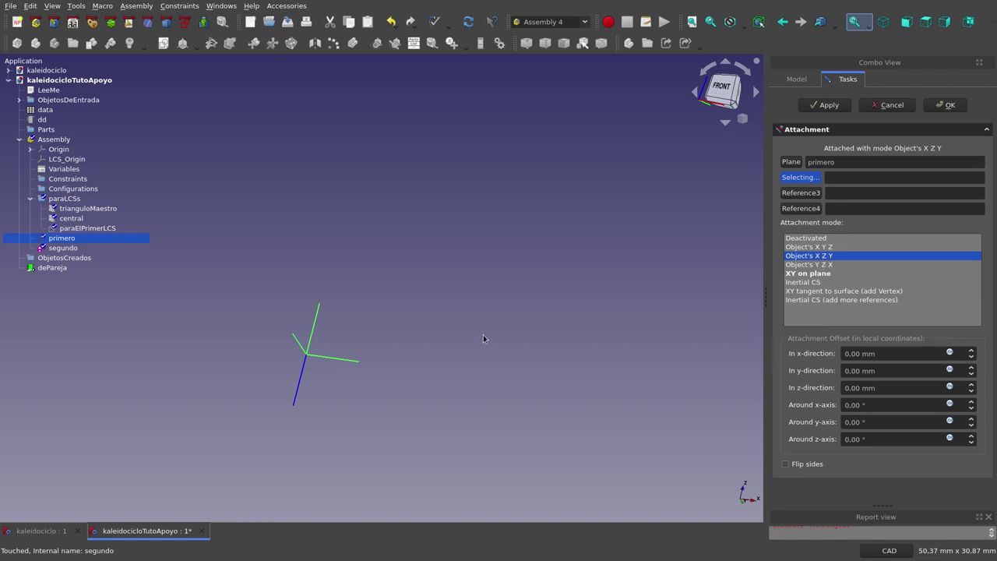
left_click(950, 354)
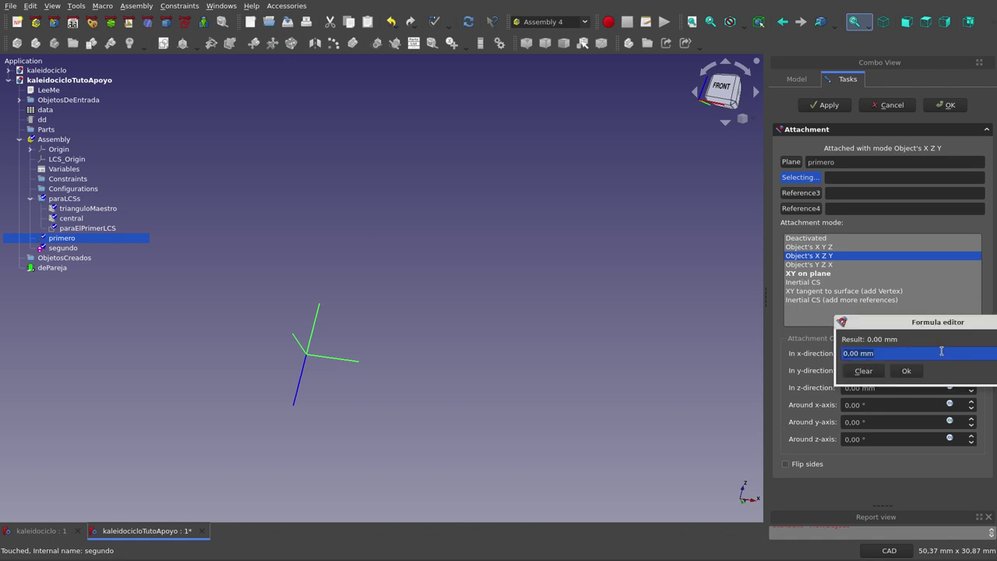
type("dd")
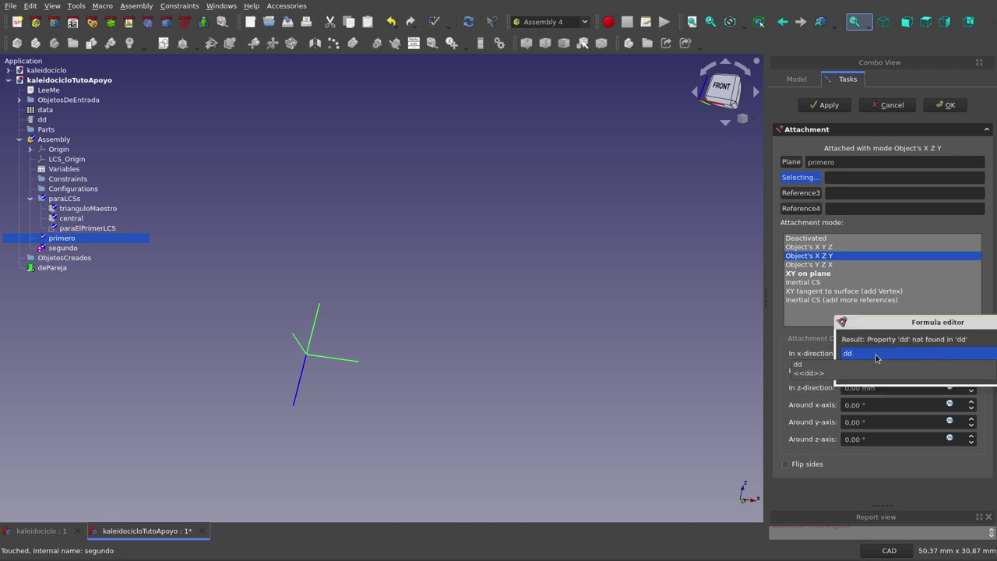
type(".mi")
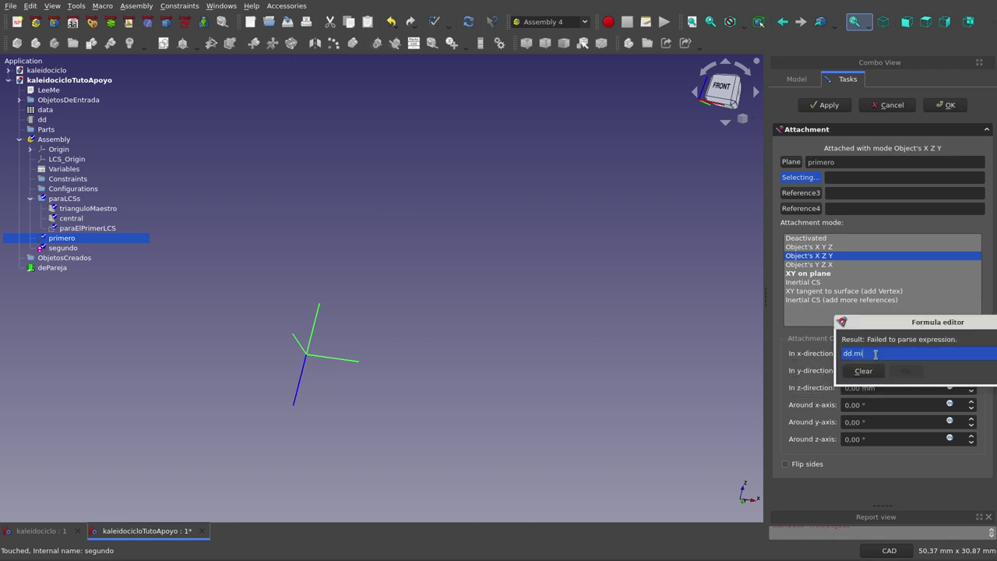
type("t")
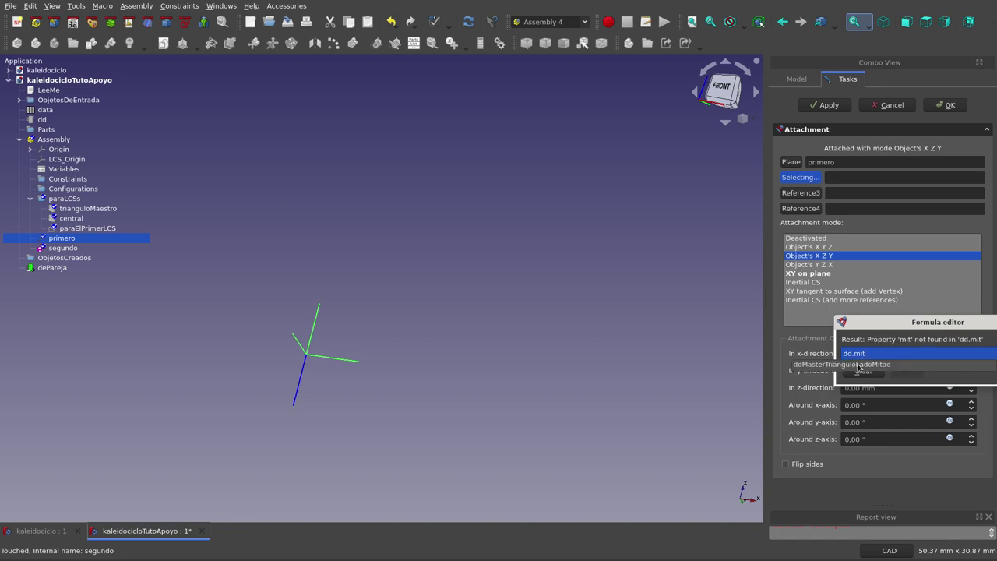
left_click(859, 364)
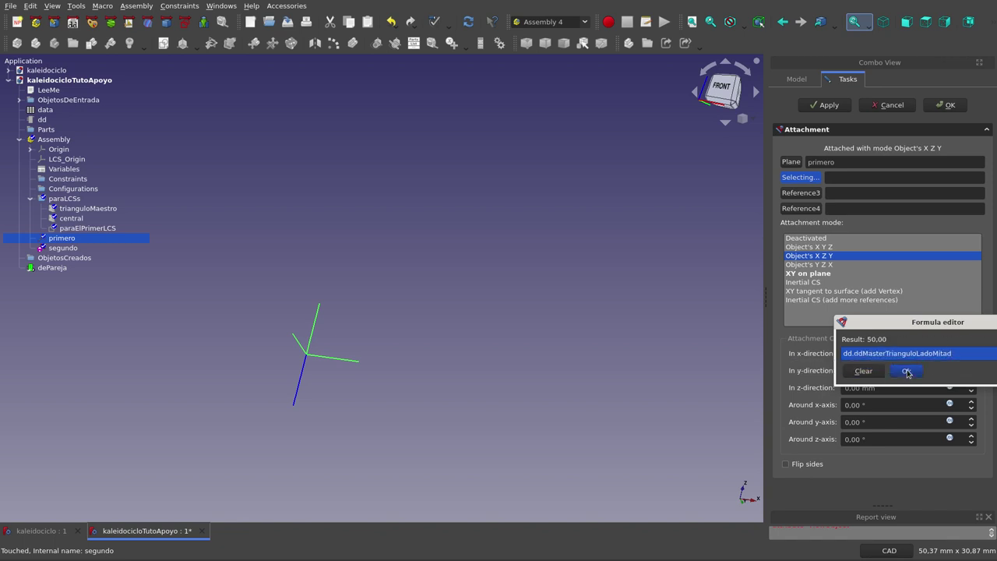
left_click(906, 371)
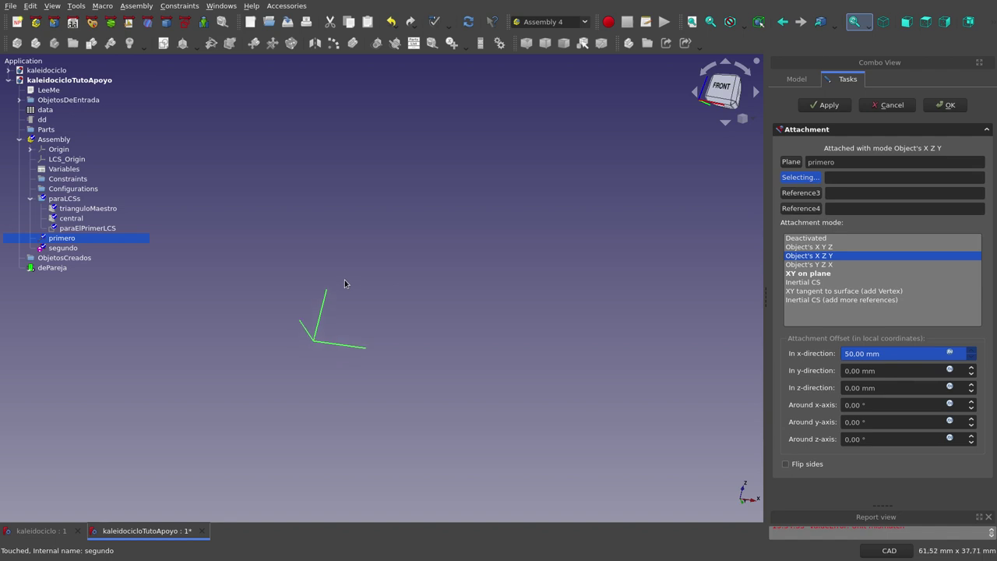
Orbit to view both LCSs, glance at the kaleidociclo document, and return to kaleidocicloTutoApoyo.
left_click(426, 347)
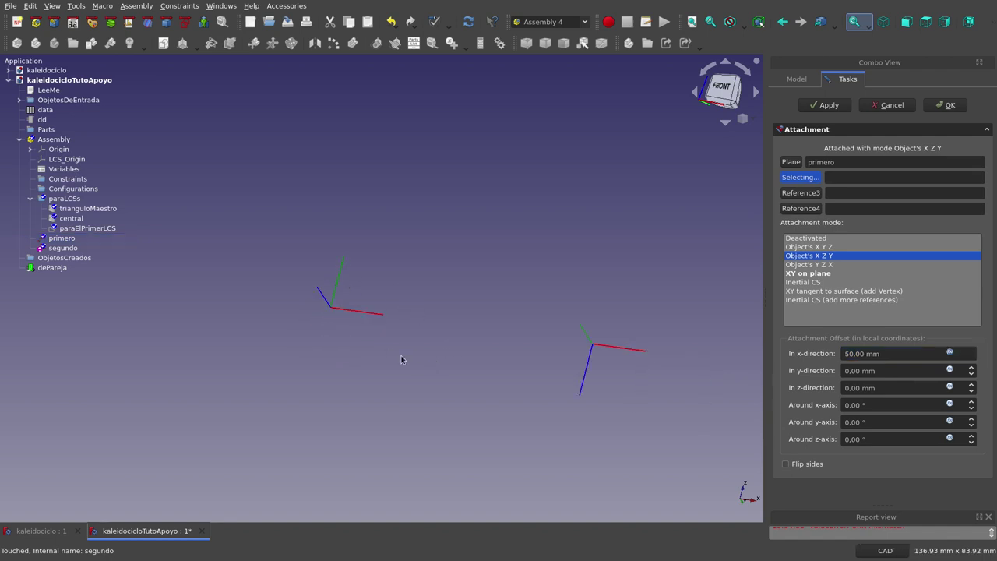
mouse_move(404, 362)
middle_mouse_down()
mouse_move(403, 389)
mouse_move(429, 340)
mouse_move(481, 309)
mouse_move(505, 341)
mouse_move(449, 342)
mouse_move(441, 358)
middle_mouse_up()
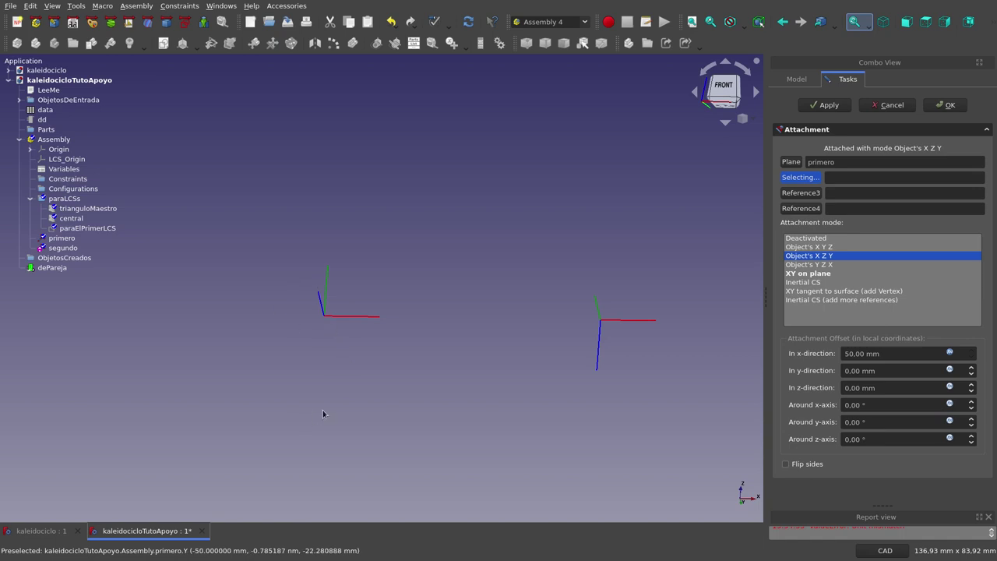
left_click(395, 359)
type("centarlA")
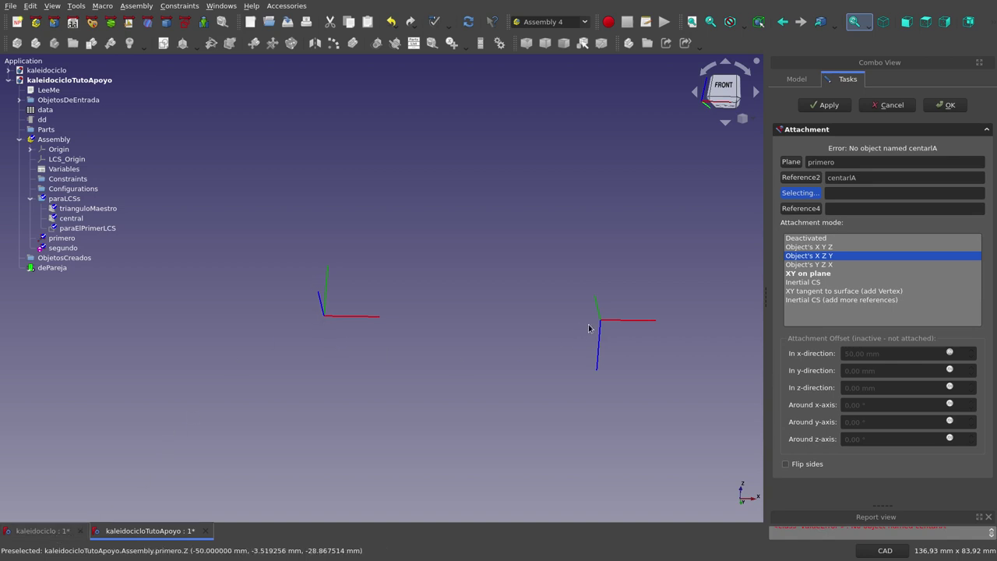
left_click(39, 531)
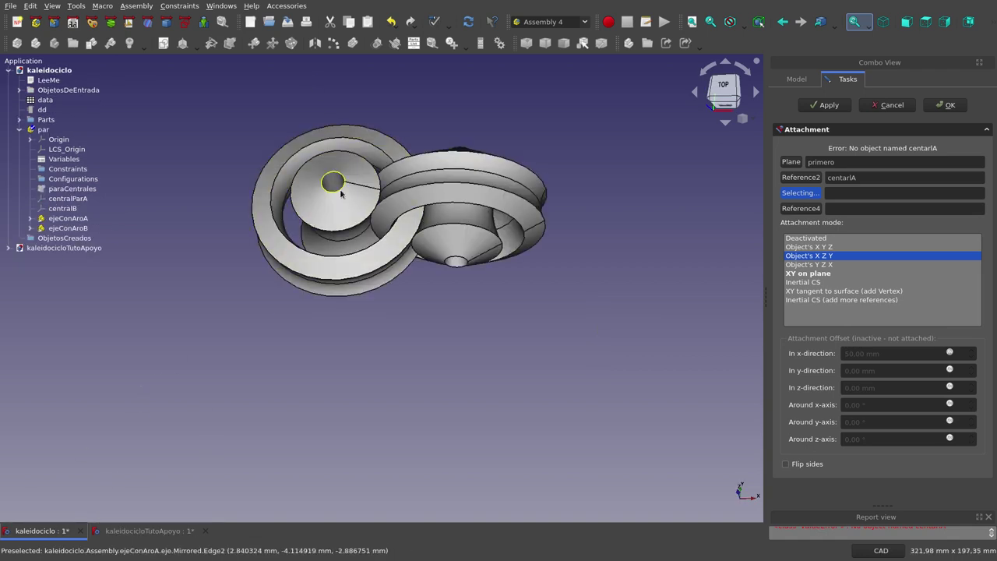
left_click(196, 534)
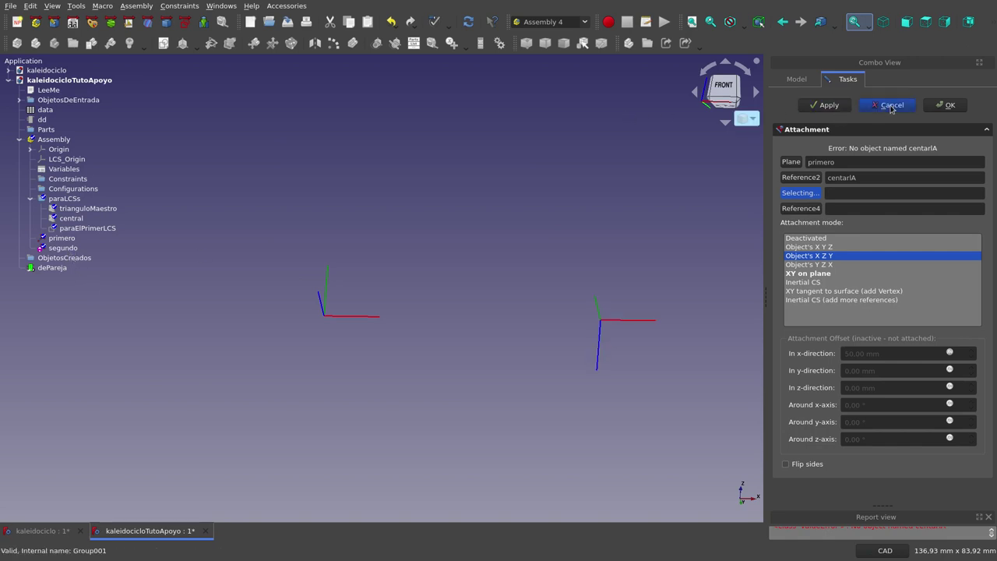
Accept segundo's attachment and create a new LCS named tercero in the Assembly.
left_click(940, 106)
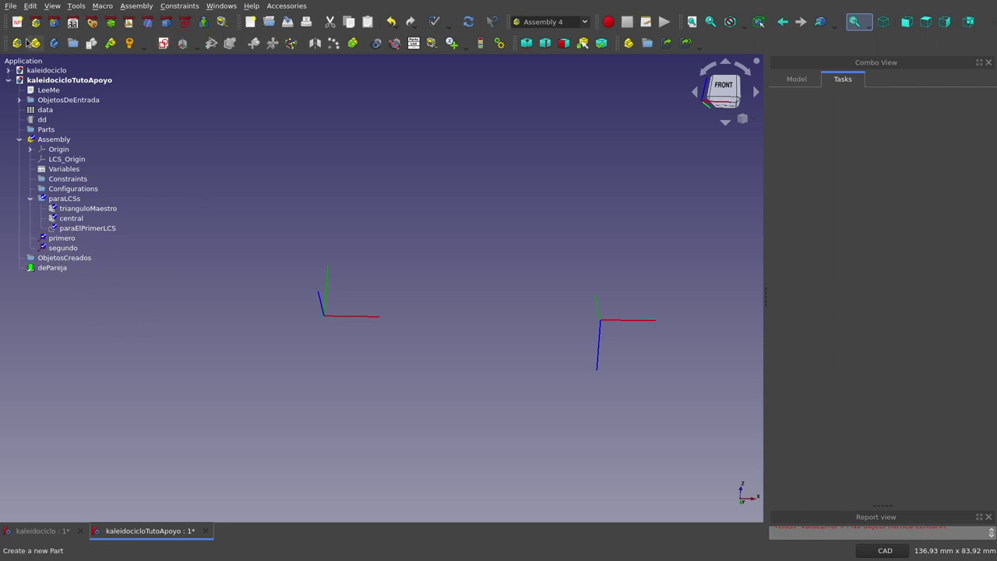
left_click(49, 140)
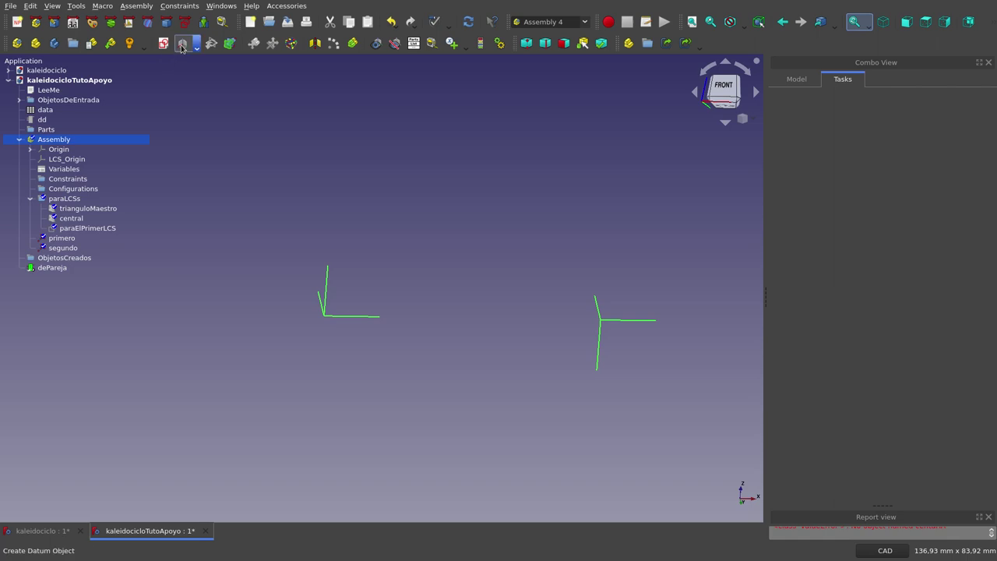
left_click(181, 48)
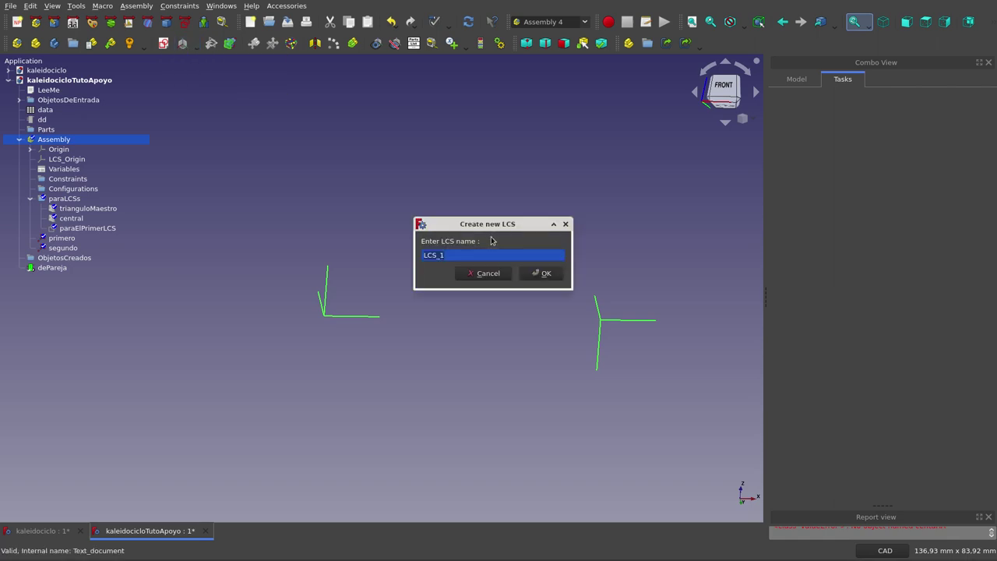
type("tercero")
left_click(523, 273)
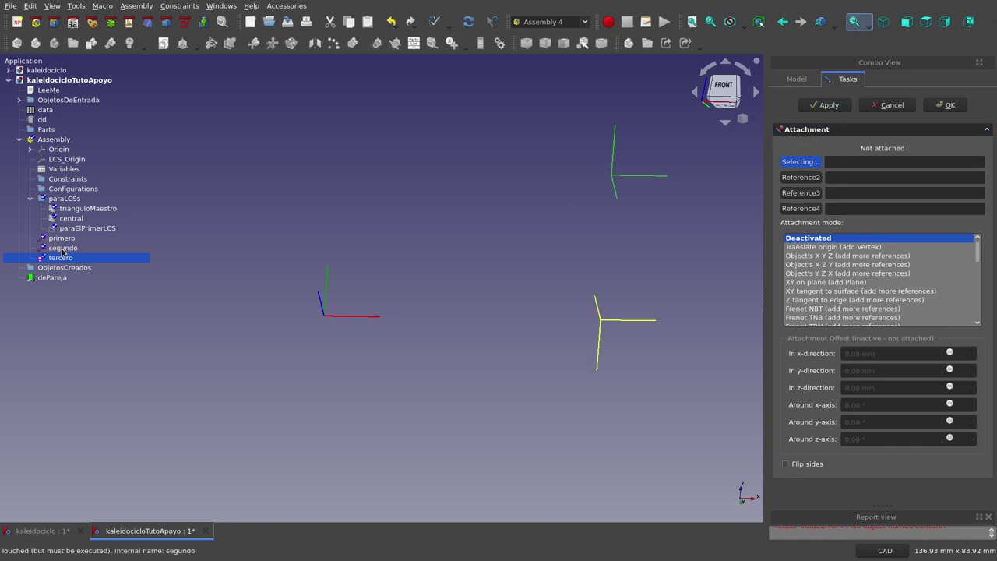
Reference segundo in Object's X Z Y mode and set tercero's X offset formula to dd.ddMasterTrianguloLadoMitad.
left_click(62, 249)
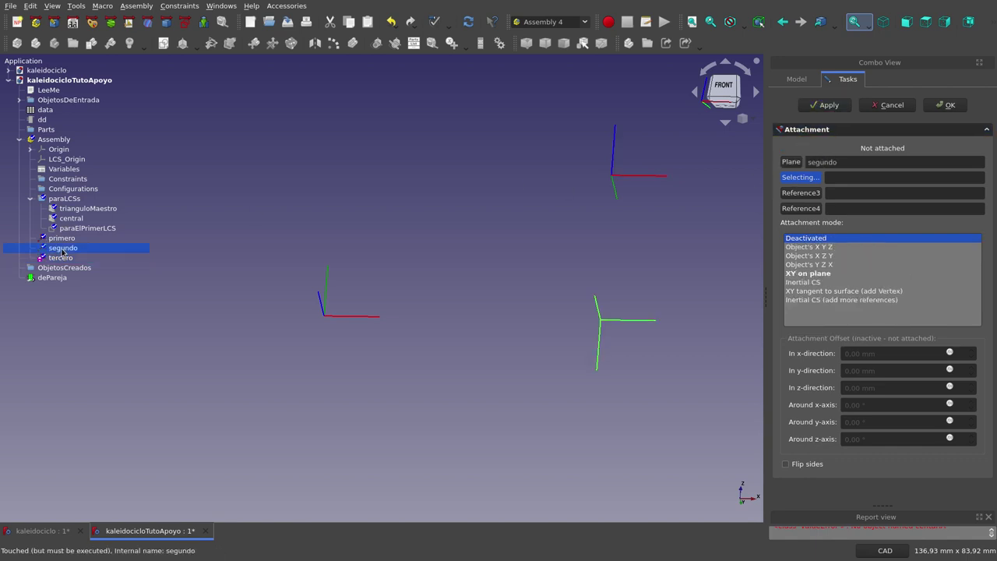
left_click(827, 257)
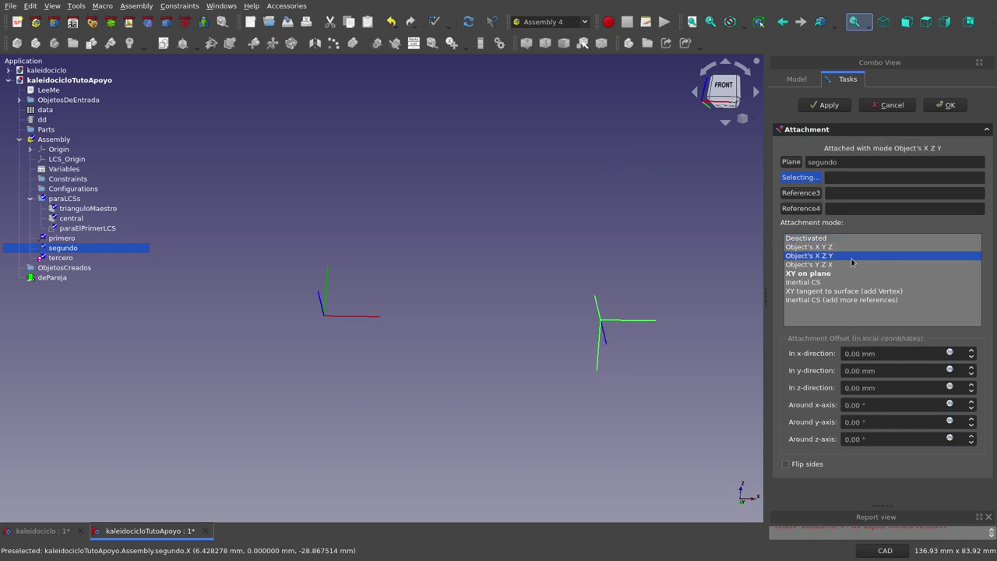
left_click(950, 353)
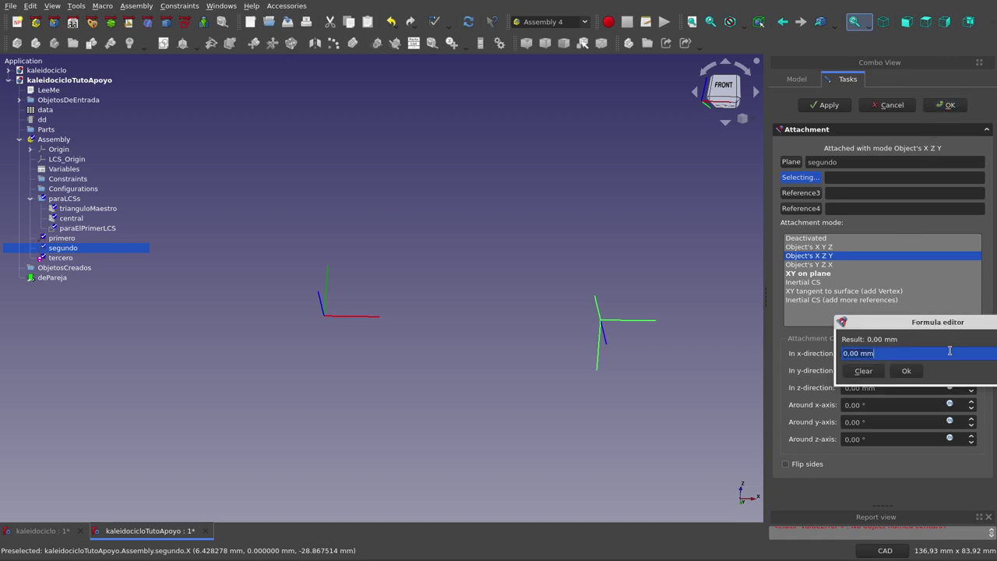
type("dd.mi")
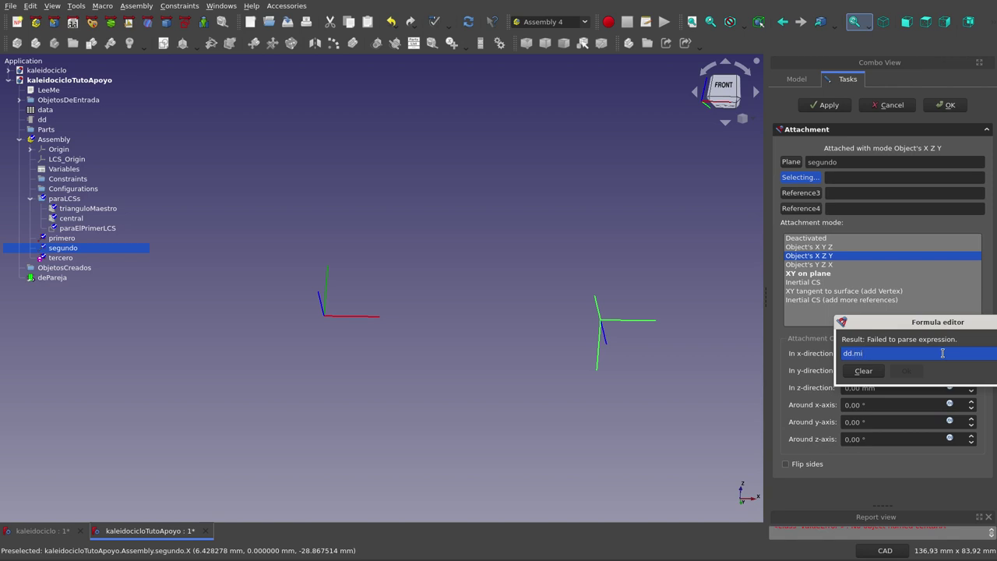
type("ta")
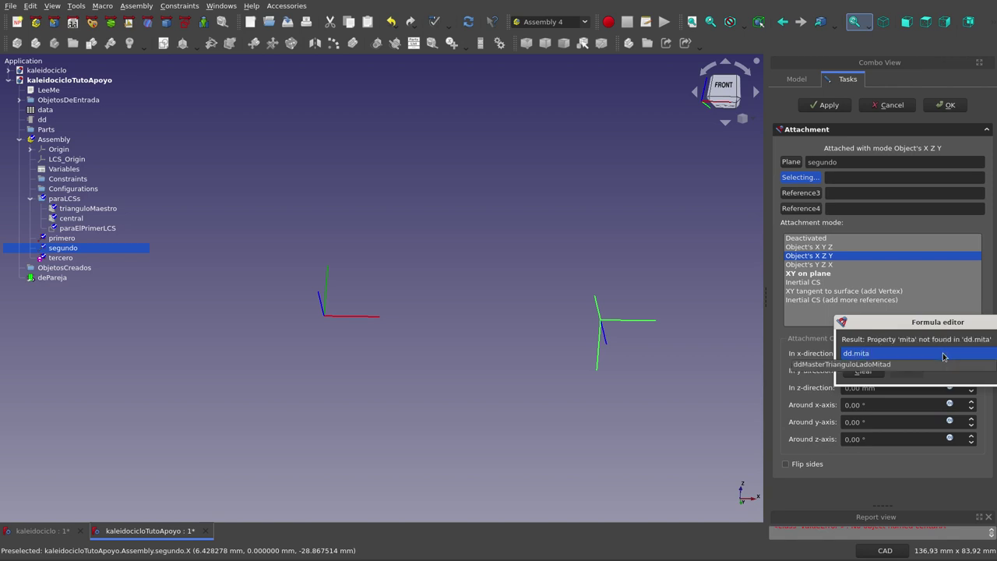
left_click(895, 363)
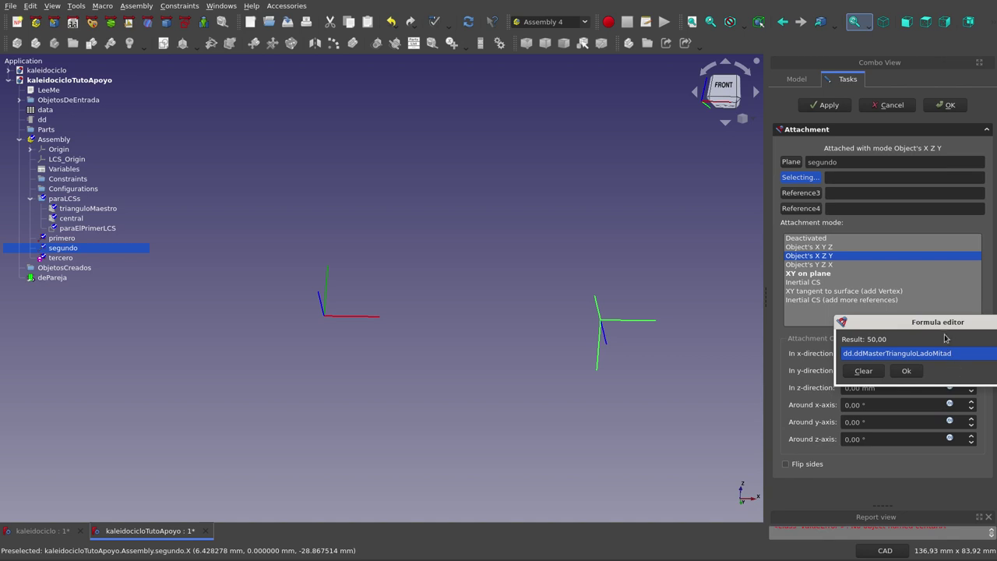
left_click(906, 370)
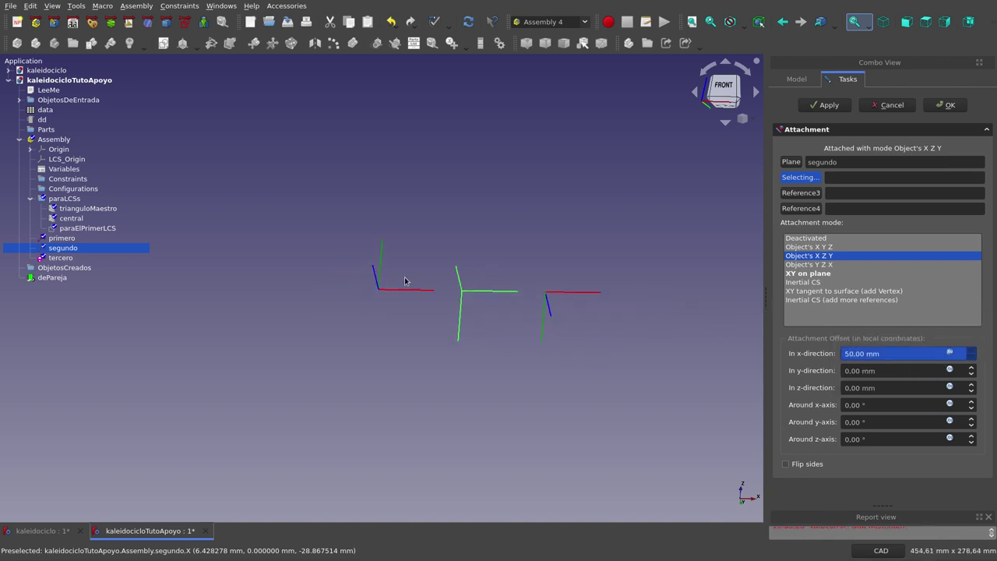
Orbit to check the three chained LCSs, then accept tercero's attachment.
left_click(516, 263)
mouse_move(491, 378)
middle_mouse_down()
mouse_move(438, 340)
mouse_move(445, 313)
mouse_move(492, 351)
middle_mouse_up()
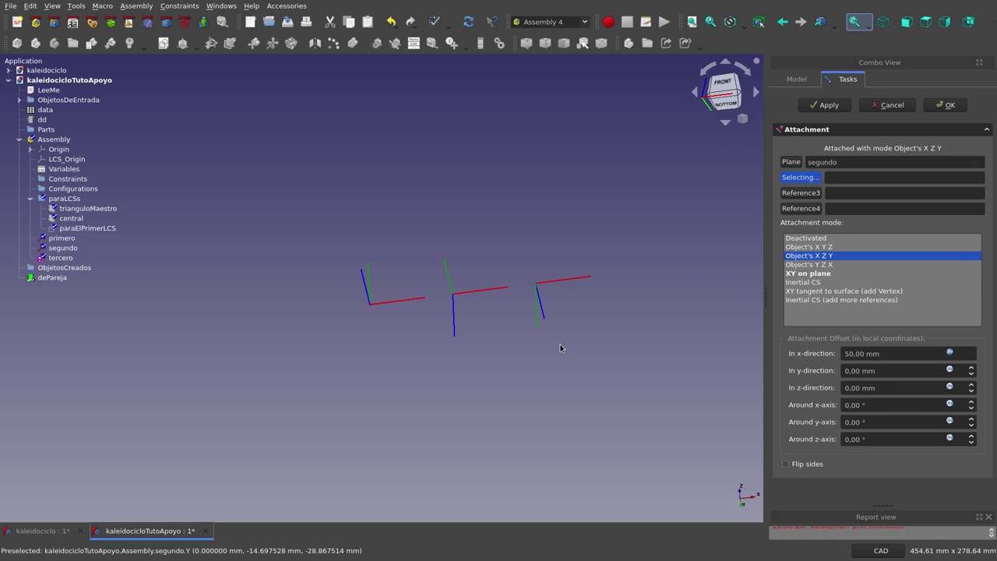
left_click(943, 104)
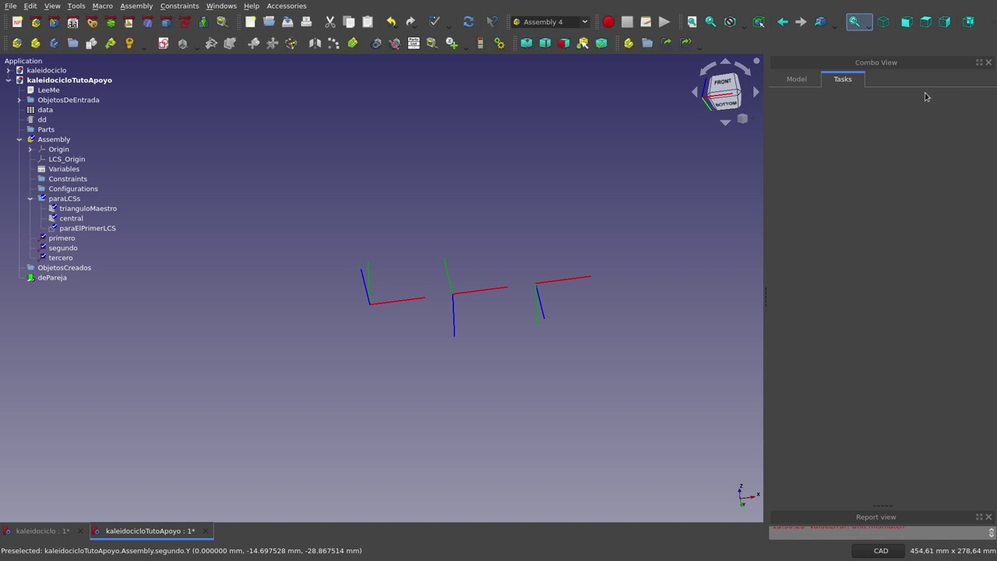